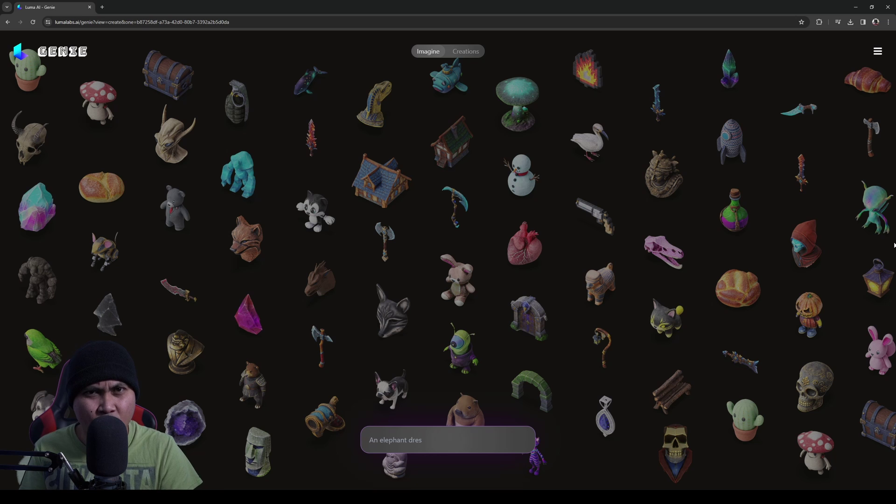
pyautogui.write('oo dressed a')
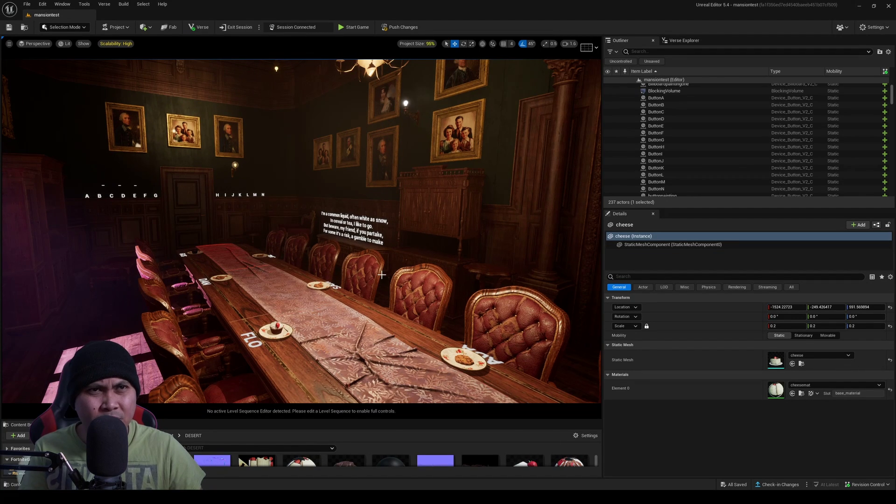
pyautogui.moveTo(382, 275); pyautogui.dragTo(385, 278, button='right')
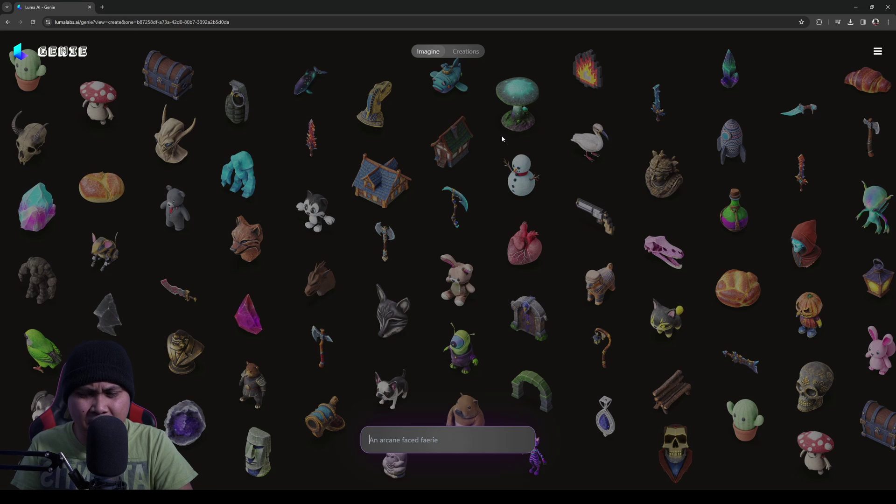
# Generate 3D models from the prompt "italian tiramisu", choose the square slice on a plate, and close its preview.
pyautogui.write('italian tiramisu')
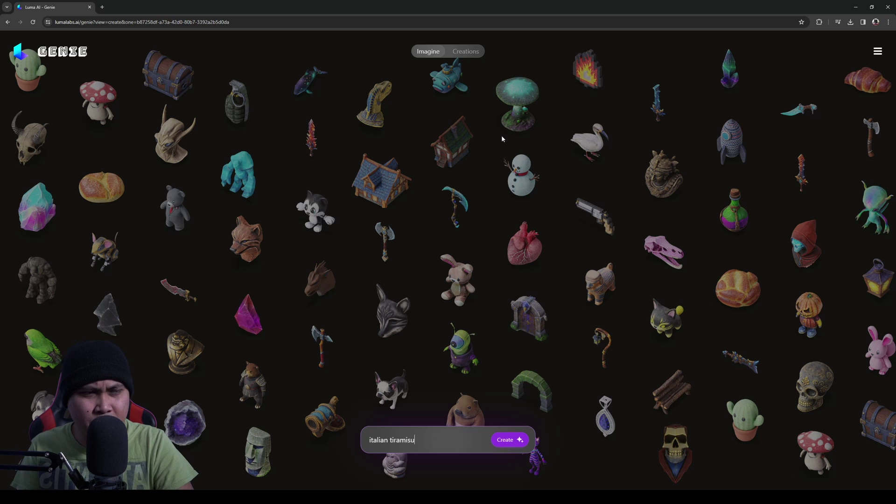
pyautogui.press('Return')
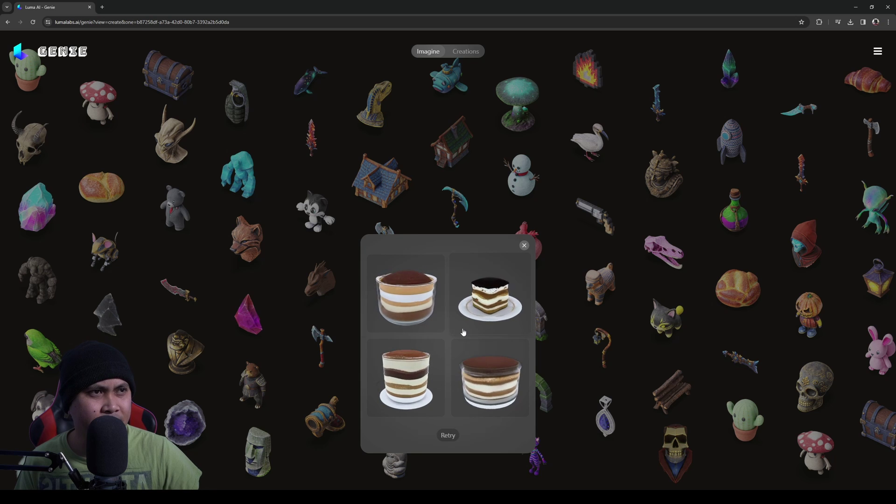
pyautogui.click(483, 312)
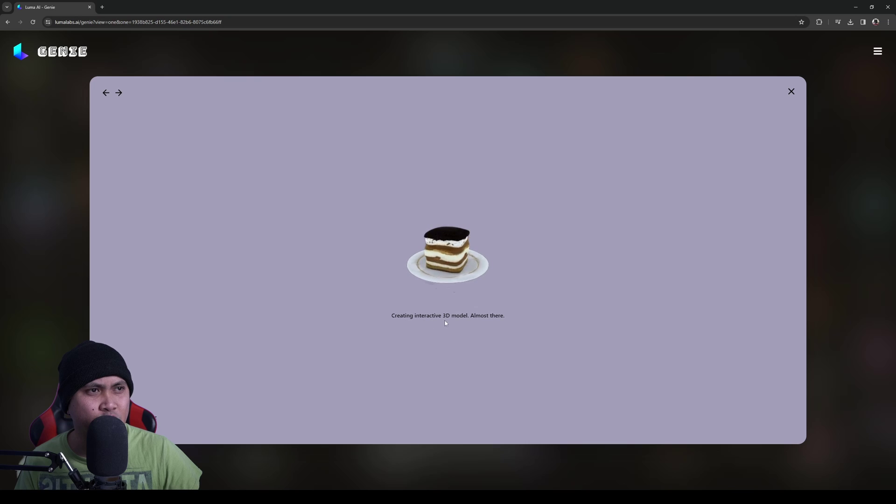
pyautogui.click(791, 92)
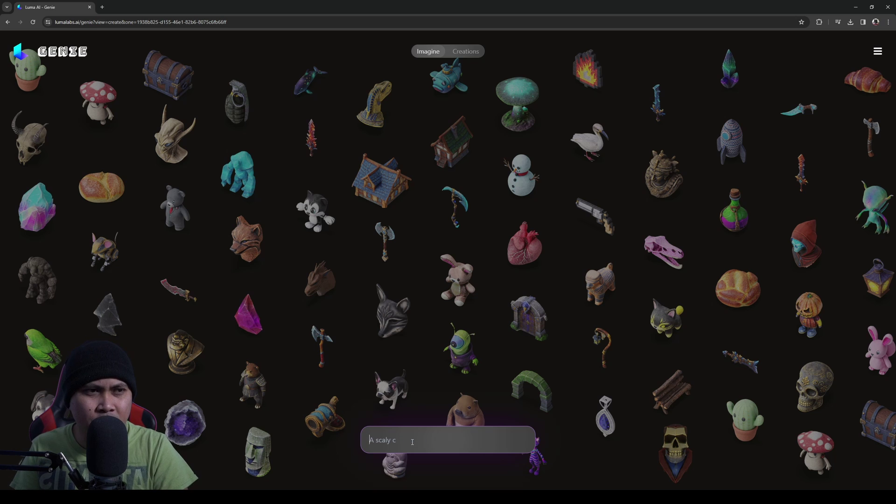
# Generate 3D models from the prompt "praline ice cream", choose the wide nut-topped bowl, and close its preview.
pyautogui.write('paal')
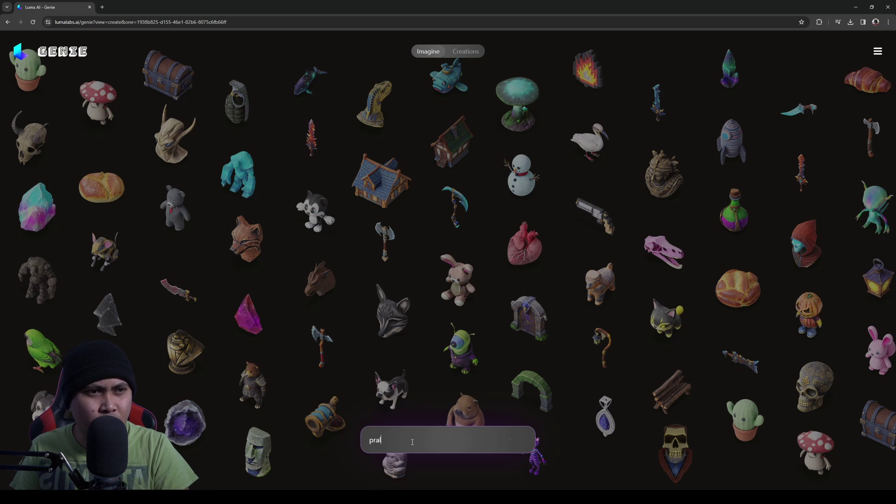
pyautogui.write('ine ice cream')
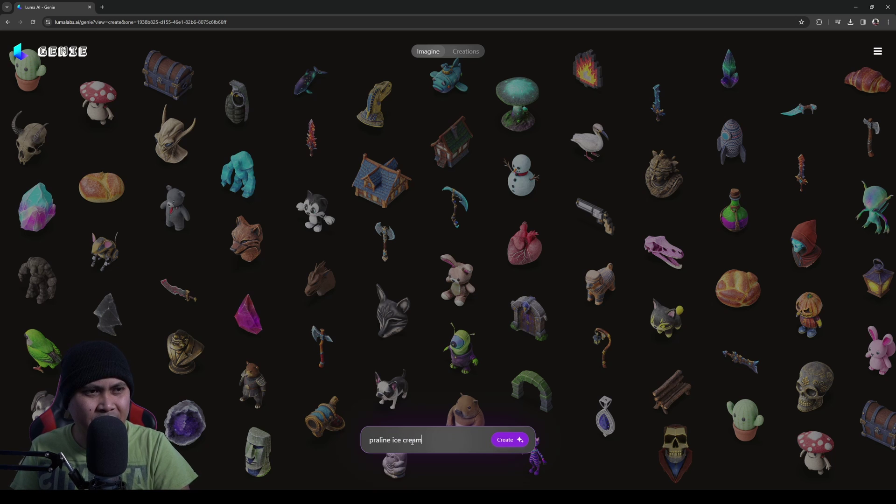
pyautogui.press('Return')
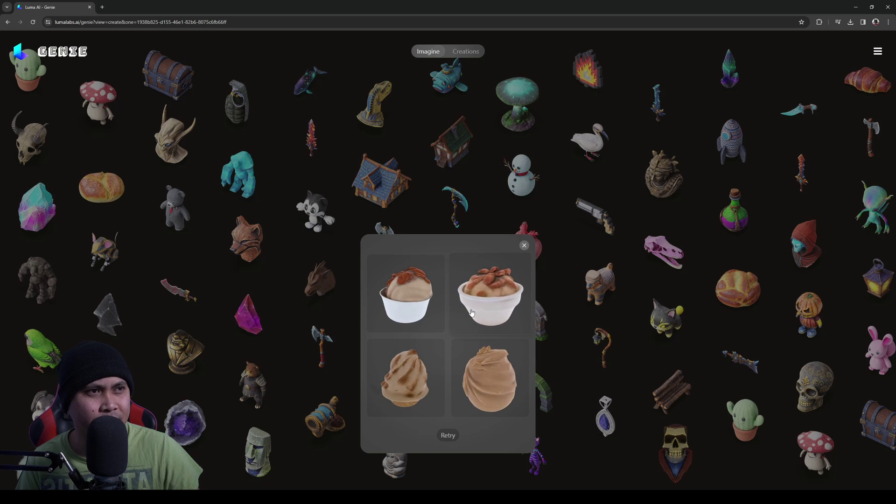
pyautogui.click(497, 314)
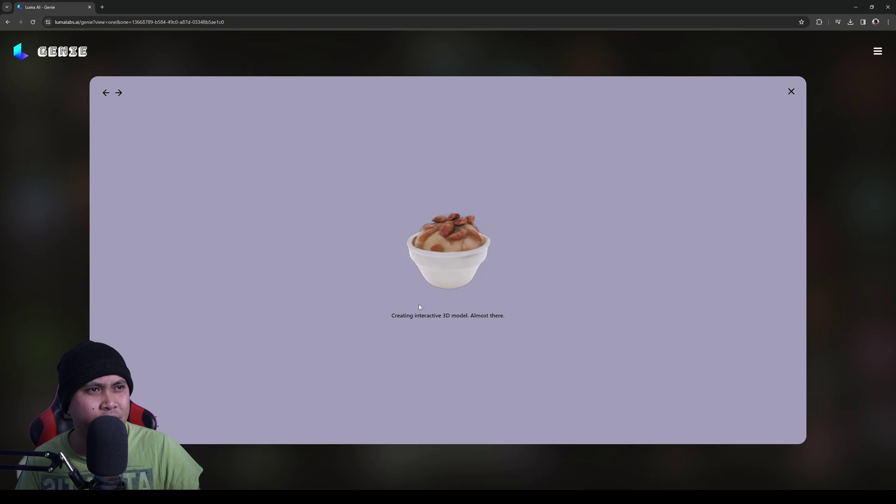
pyautogui.click(791, 92)
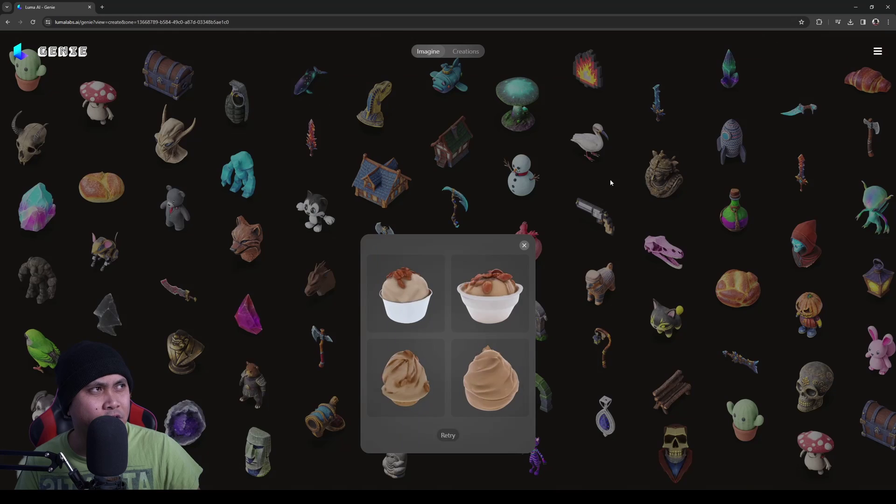
# Open the tiramisu slice from the saved creations and download it as a High quality fbx.
pyautogui.click(469, 55)
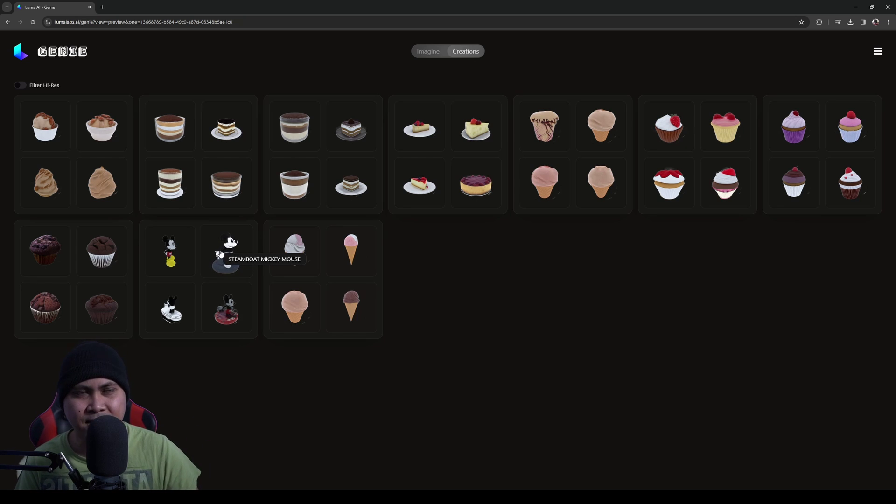
pyautogui.click(235, 137)
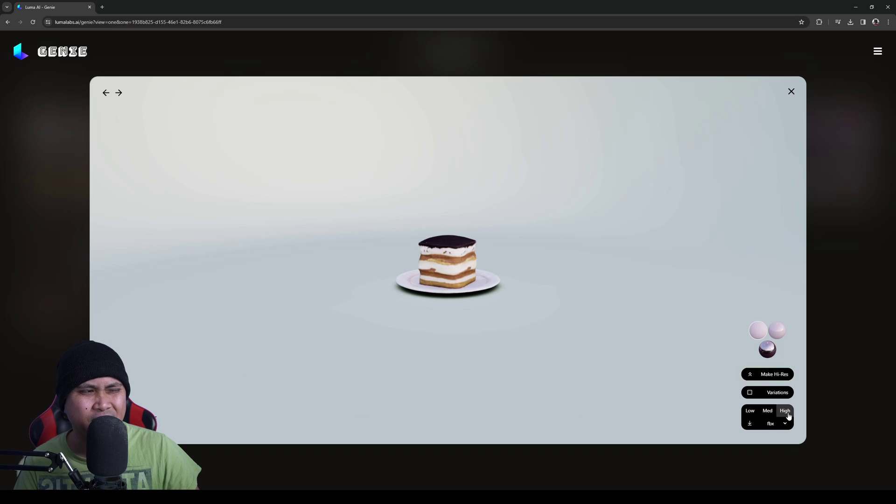
pyautogui.click(750, 424)
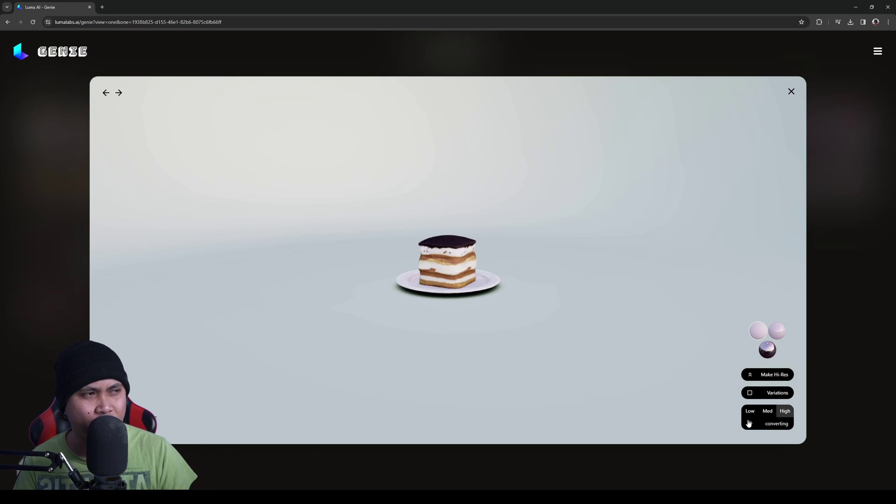
pyautogui.click(791, 92)
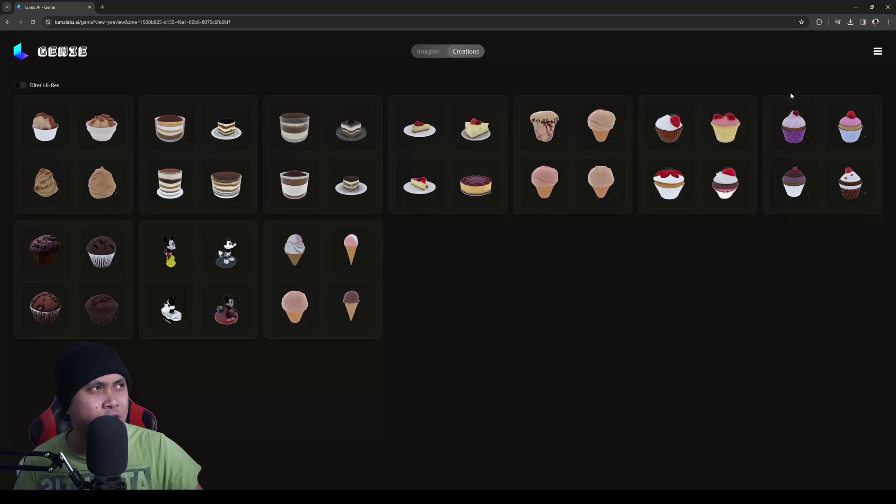
# Open the nut-topped praline ice cream bowl from the saved creations and rotate the model to inspect it.
pyautogui.click(100, 126)
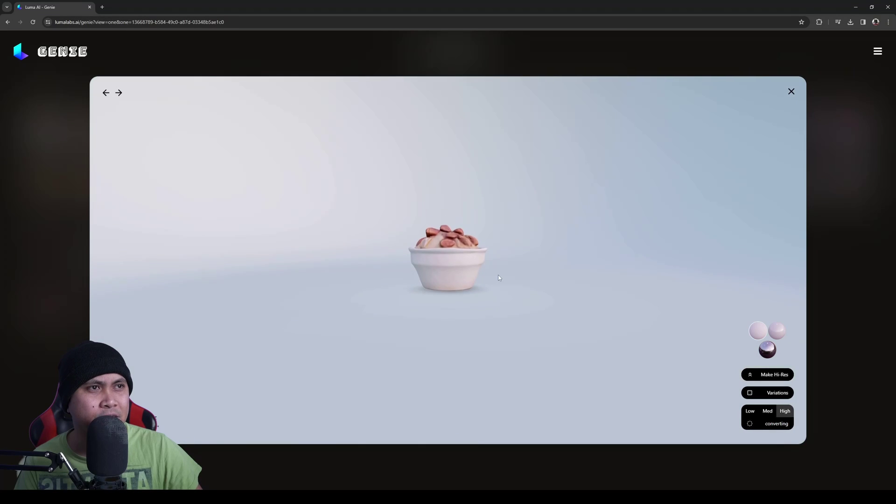
pyautogui.moveTo(498, 277); pyautogui.dragTo(523, 302)
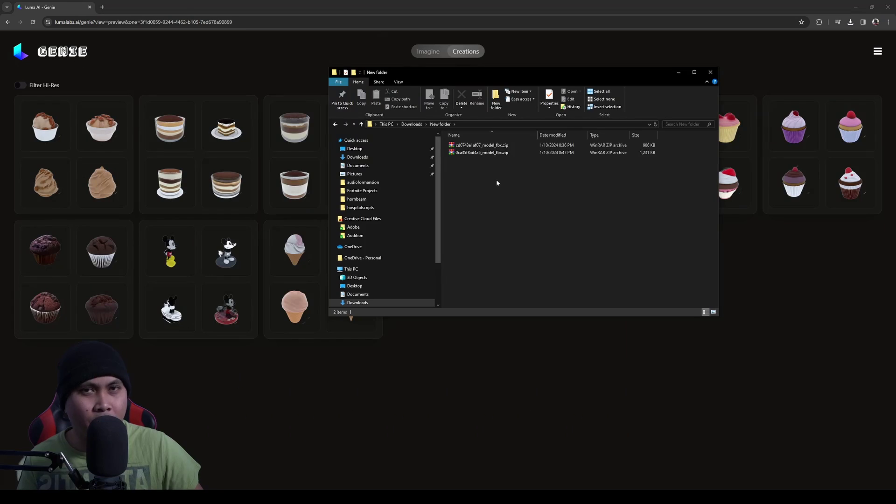
# Extract the cd0743e1af07_model_fbx.zip archive into its own folder.
pyautogui.rightClick(491, 146)
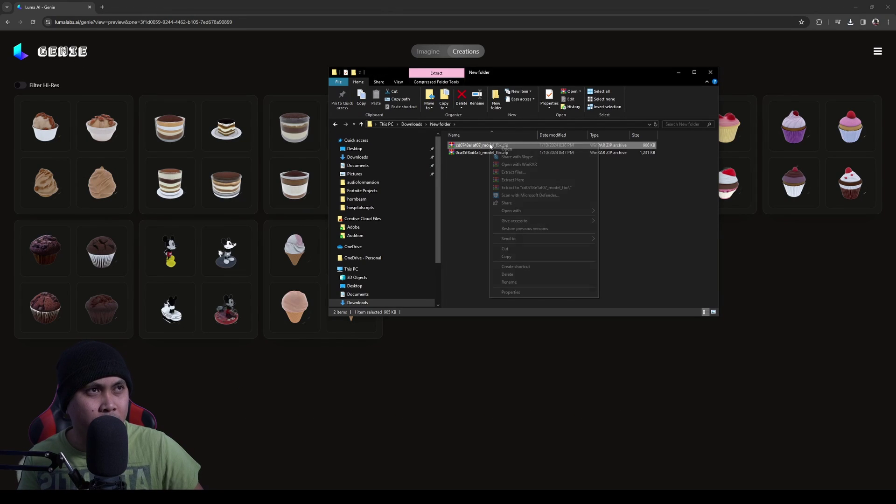
pyautogui.click(514, 172)
pyautogui.click(470, 324)
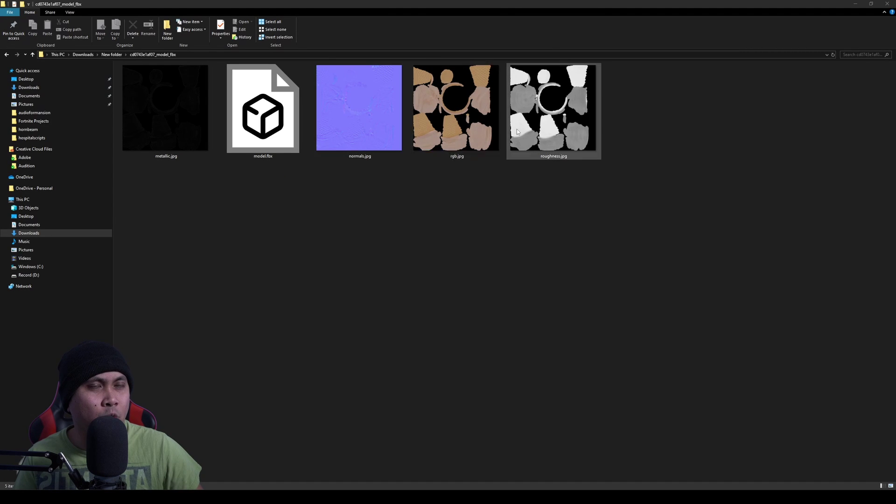
# In the extracted folder, rename the model file as icrecream.fbx and the normal map as icenormal.jpg.
pyautogui.click(291, 133)
pyautogui.press('F2')
pyautogui.write('icre')
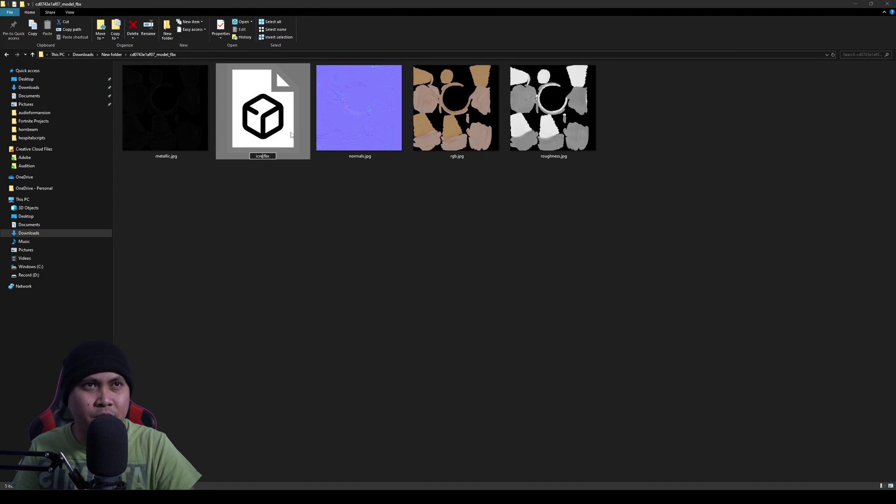
pyautogui.write('cream')
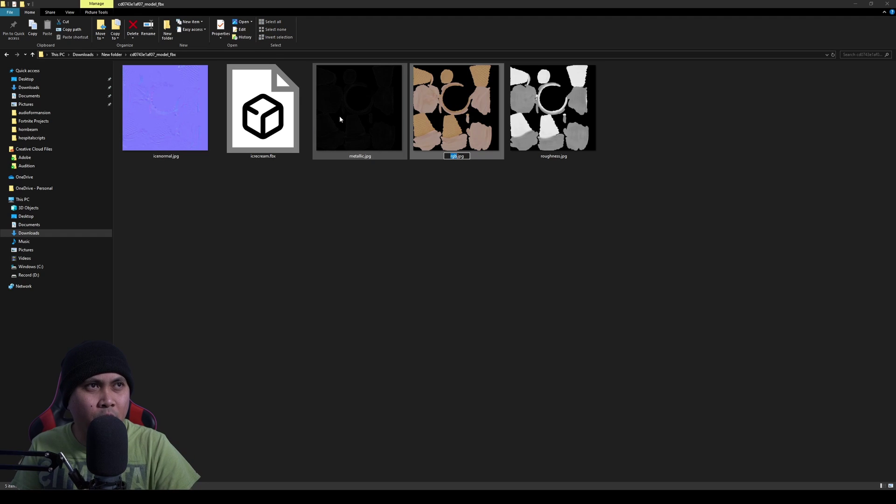
# Rename the rgb.jpg texture as icecreamrgb.jpg.
pyautogui.press('F2')
pyautogui.write('icecream')
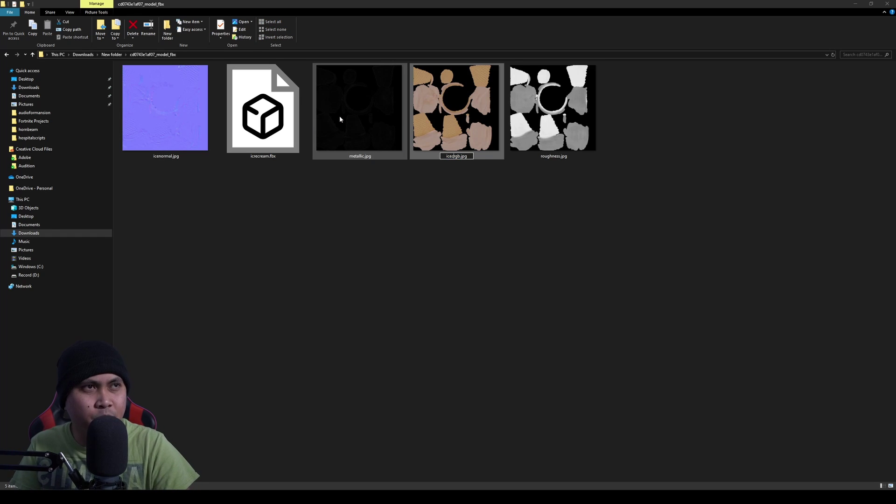
pyautogui.press('Return')
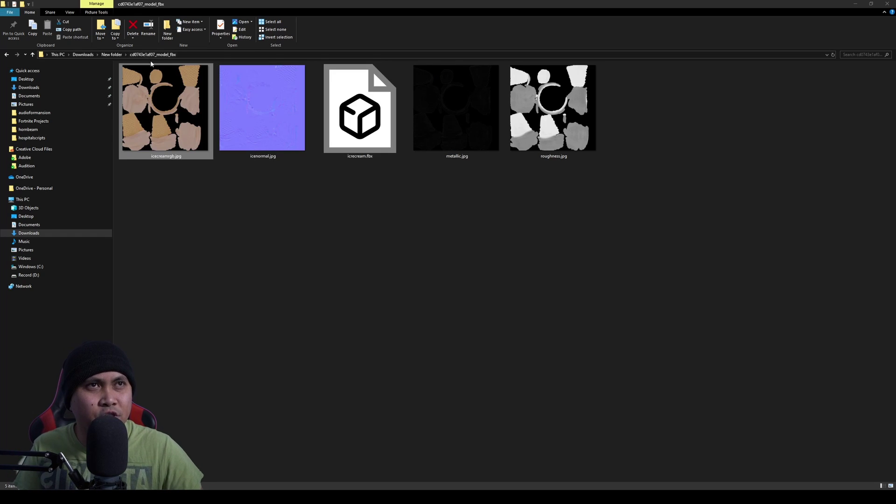
# Return to New folder and extract the second downloaded archive, 0ca35f8ad4a5_model_fbx.zip, into its own folder.
pyautogui.click(112, 54)
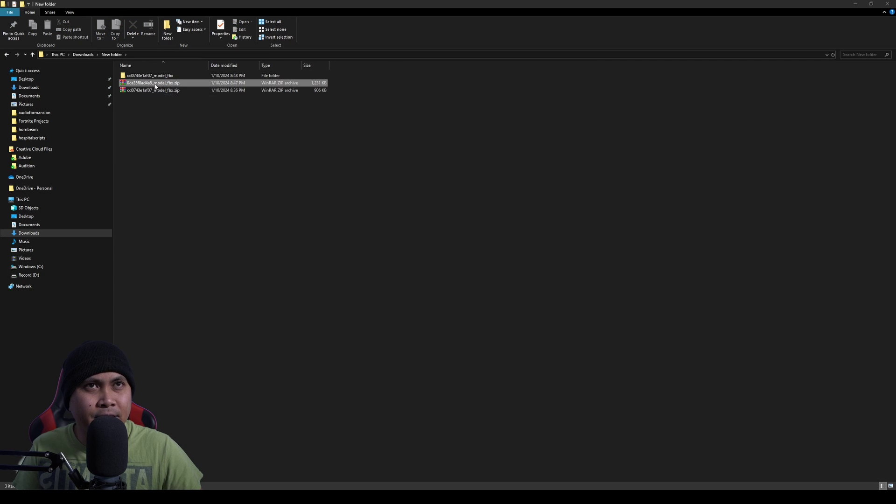
pyautogui.rightClick(156, 83)
pyautogui.click(177, 114)
pyautogui.click(465, 328)
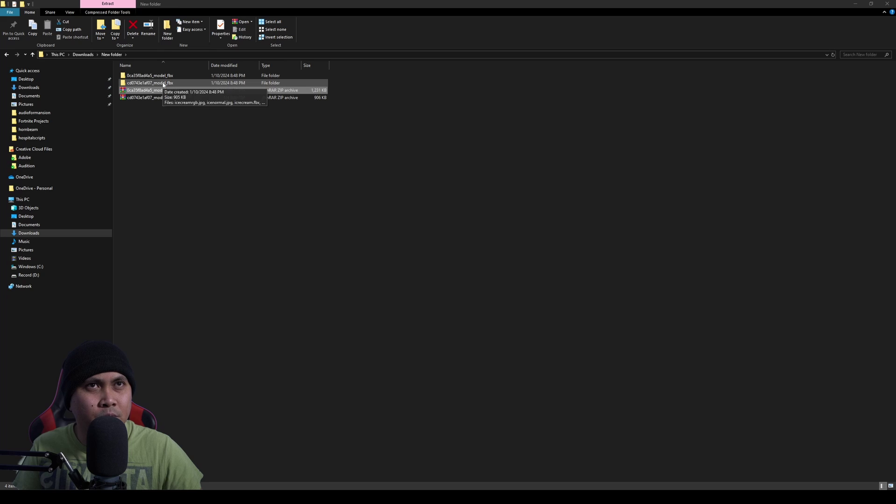
# Open the folder extracted from the second archive and rename its model file as tiramisu.fbx.
pyautogui.doubleClick(150, 76)
pyautogui.click(235, 116)
pyautogui.press('F2')
pyautogui.write('tiramisu.fbx')
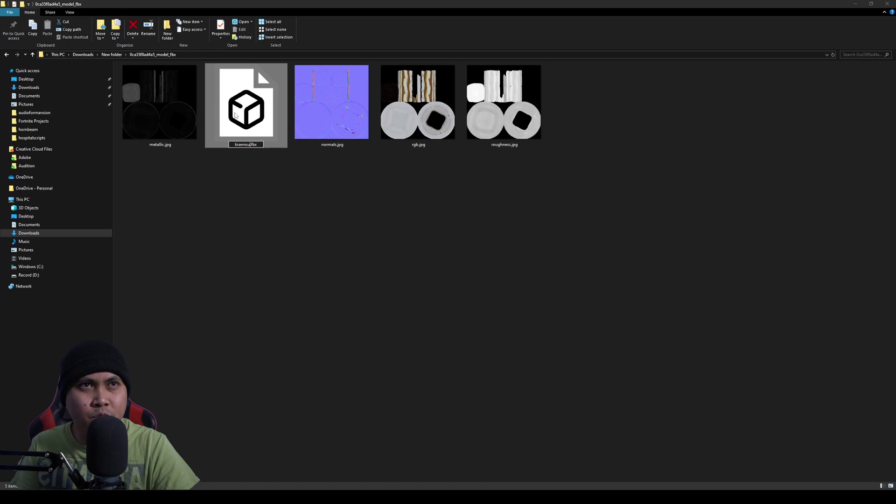
pyautogui.press('Return')
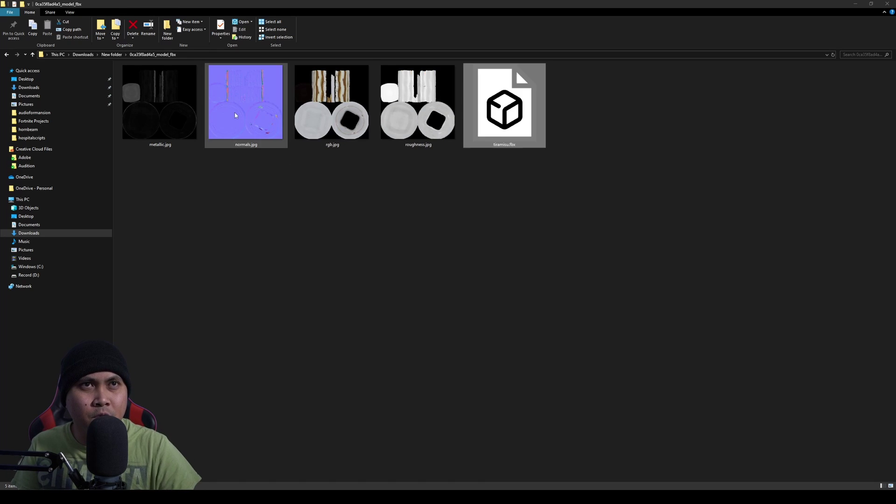
# Rename the normals.jpg texture as tiramisunormals.jpg.
pyautogui.click(265, 110)
pyautogui.press('F2')
pyautogui.press('Left')
pyautogui.write('ti')
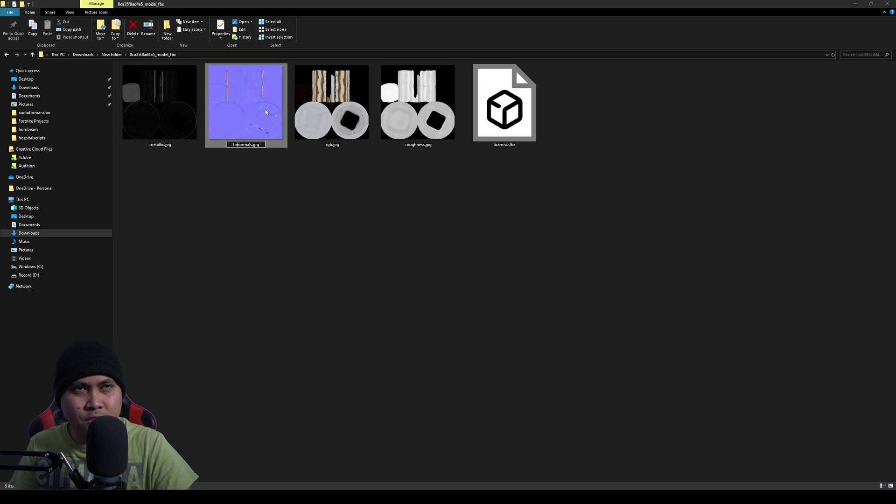
pyautogui.write('ramisu')
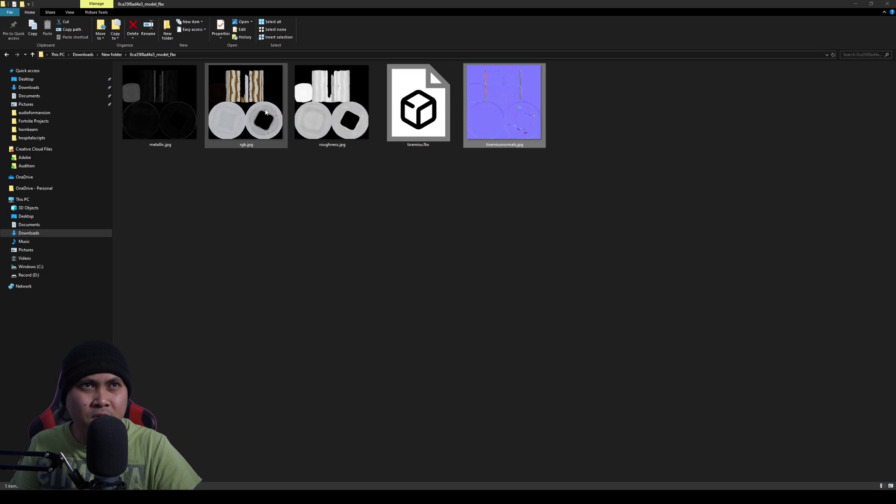
pyautogui.press('Return')
# Prefix the rgb.jpg texture's name with tirasm, and restore the maximized folder window to a smaller floating size.
pyautogui.click(305, 128)
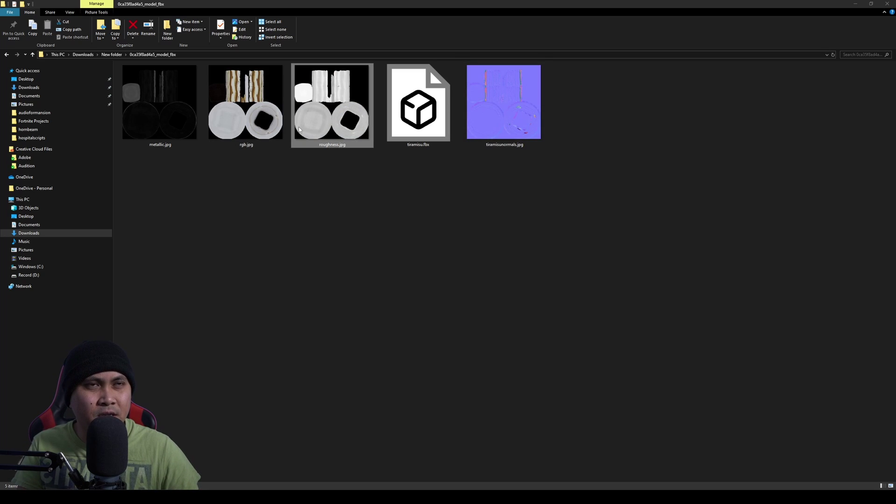
pyautogui.click(261, 137)
pyautogui.press('F2')
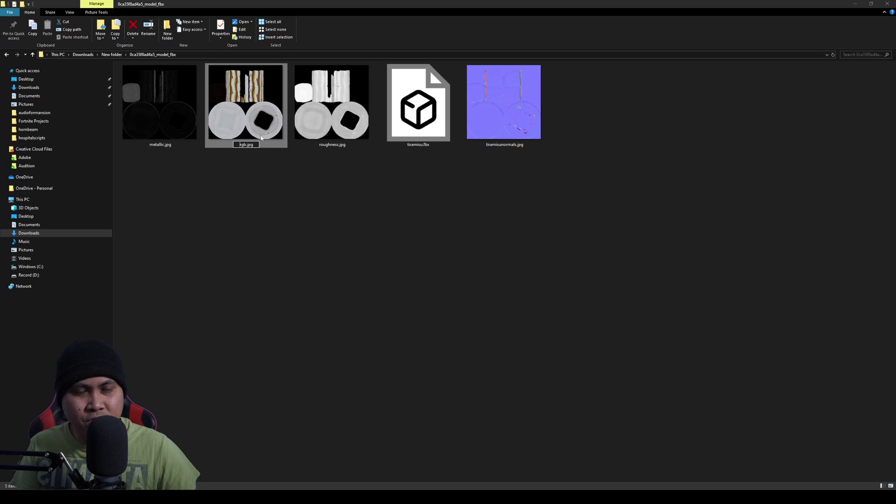
pyautogui.write('tira')
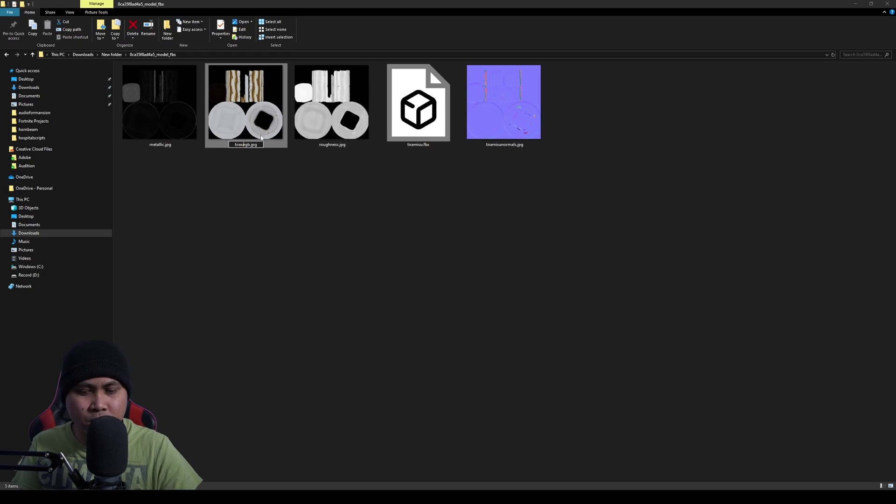
pyautogui.write('s')
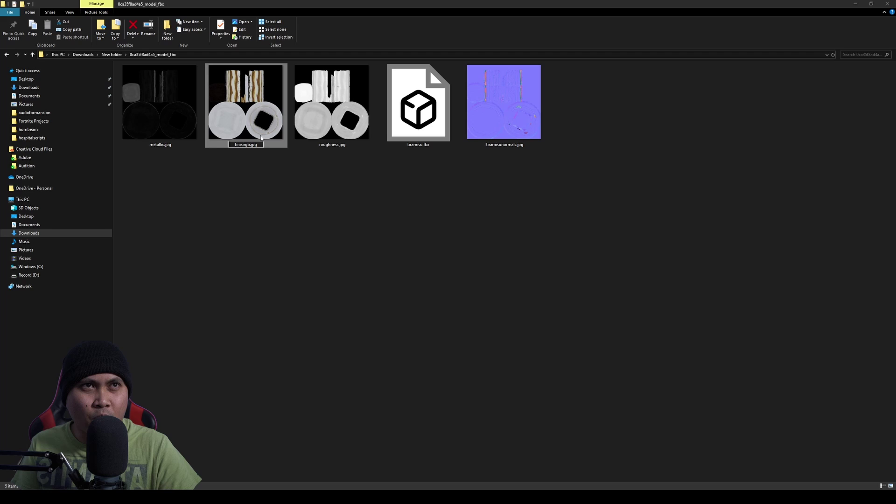
pyautogui.write('m')
pyautogui.press('Return')
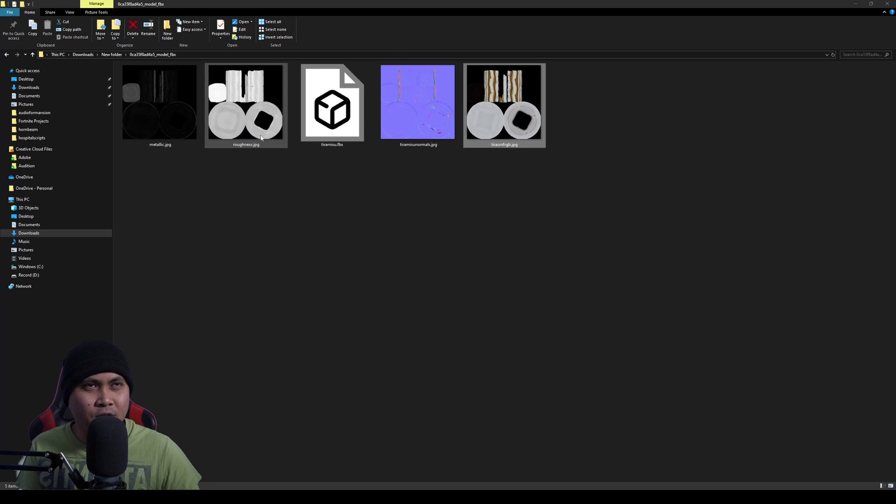
pyautogui.moveTo(450, 3); pyautogui.dragTo(538, 119)
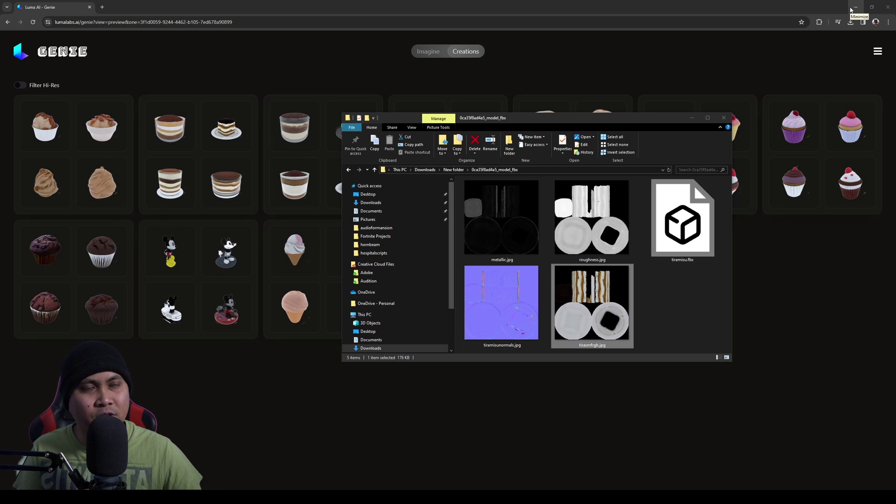
# Switch to Unreal Editor, enlarge the content area, and import tiramisu.fbx and tiramisunormals.jpg into the DESERT folder.
pyautogui.moveTo(584, 302)
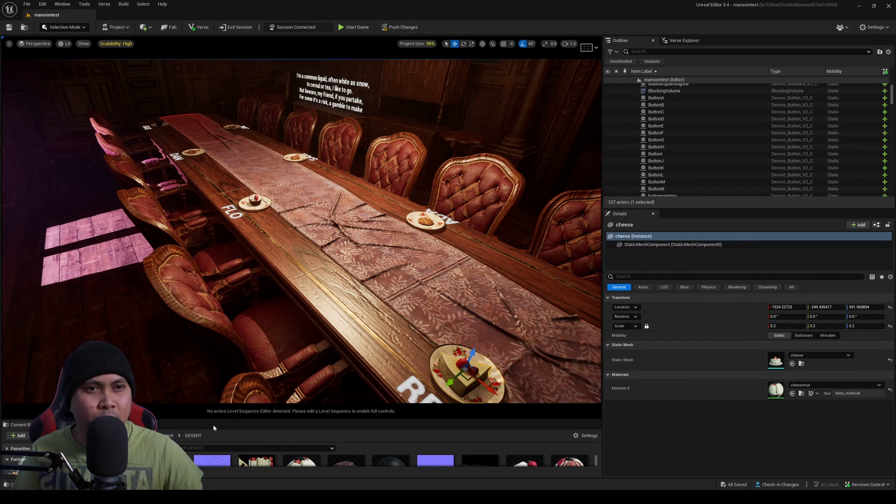
pyautogui.moveTo(213, 422); pyautogui.dragTo(213, 269)
pyautogui.hotkey('alt', 'Tab')
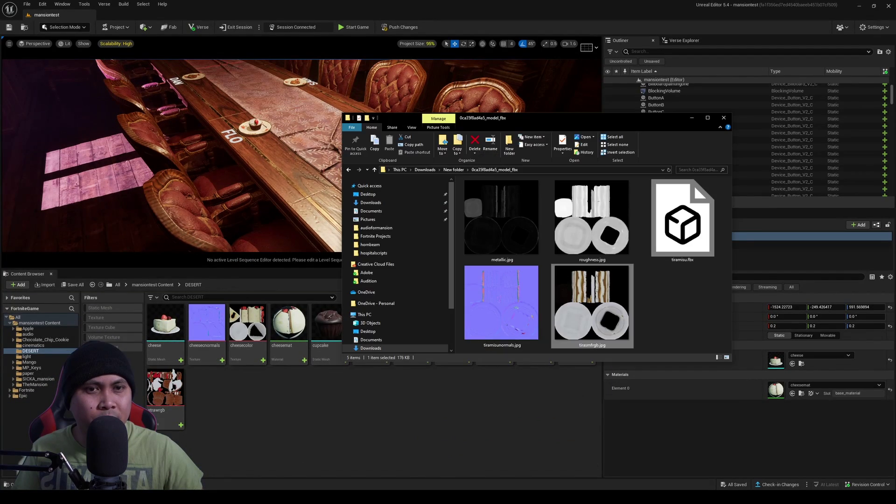
pyautogui.moveTo(683, 220); pyautogui.dragTo(266, 419)
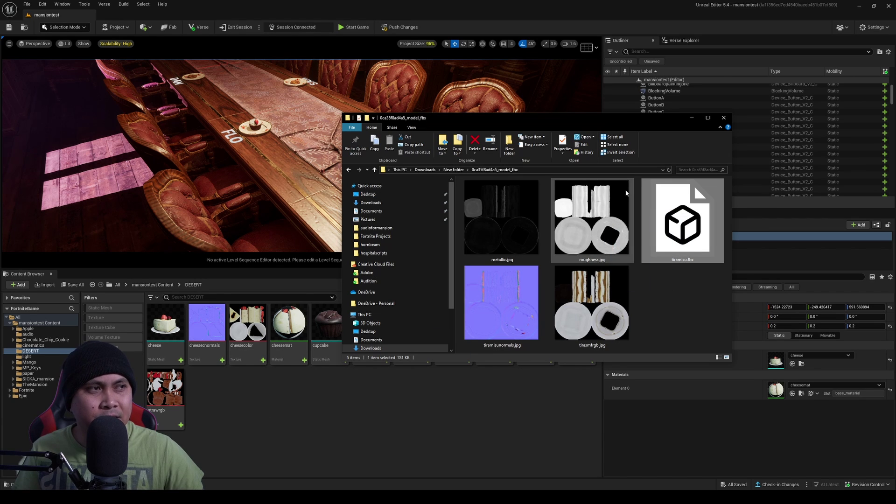
pyautogui.click(457, 381)
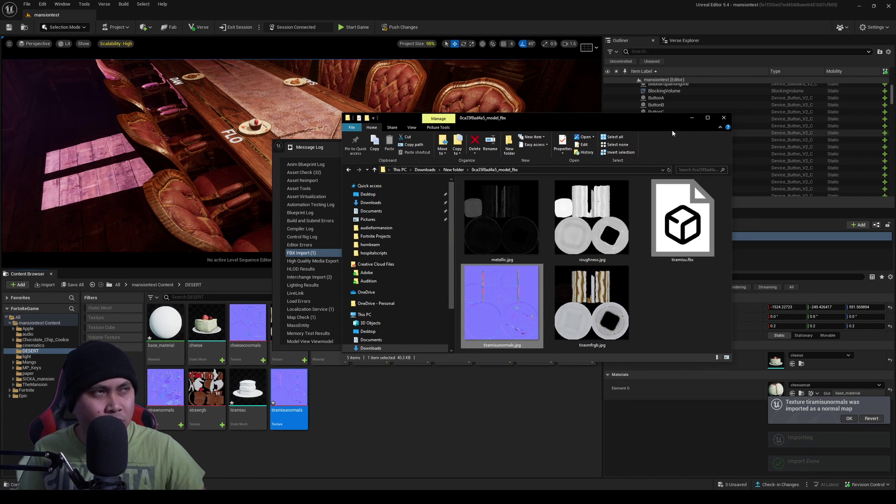
# Clear the windows covering the editor, rename the imported base_material in the DESERT folder as tira, and enlarge the content area.
pyautogui.click(689, 119)
pyautogui.click(689, 119)
pyautogui.click(171, 330)
pyautogui.press('F2')
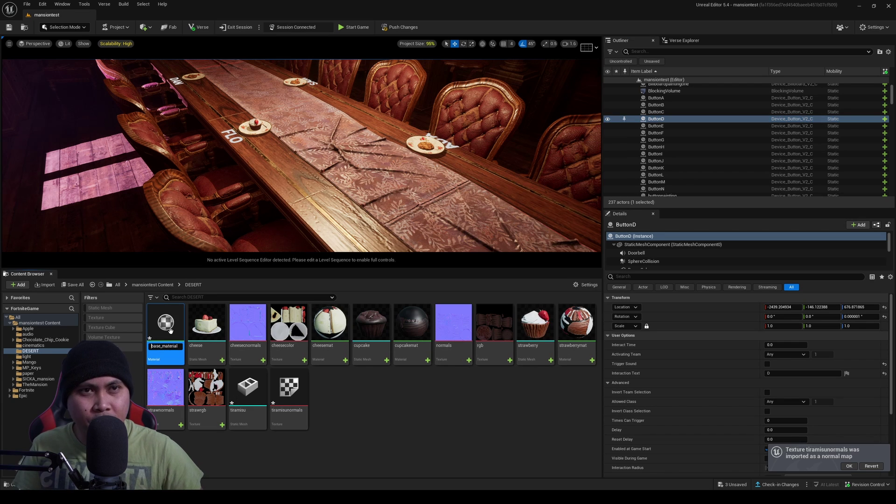
pyautogui.write('tira')
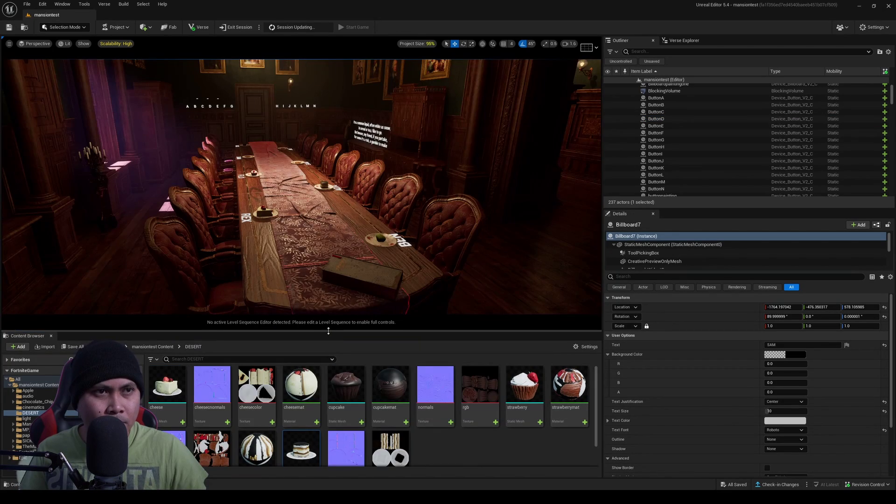
pyautogui.moveTo(328, 331); pyautogui.dragTo(330, 312)
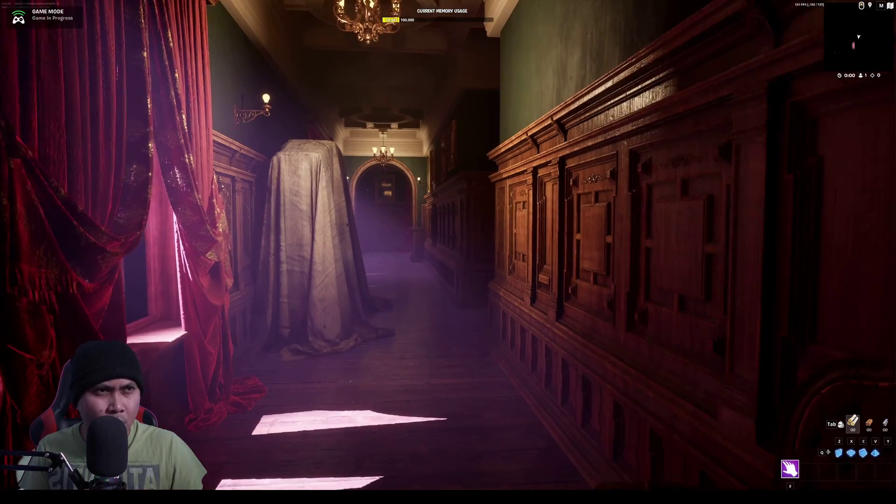
# Walk through the mansion's hallways and staircase in the running playtest to the dining room, lowering the sound volume on the way.
pyautogui.press('w')
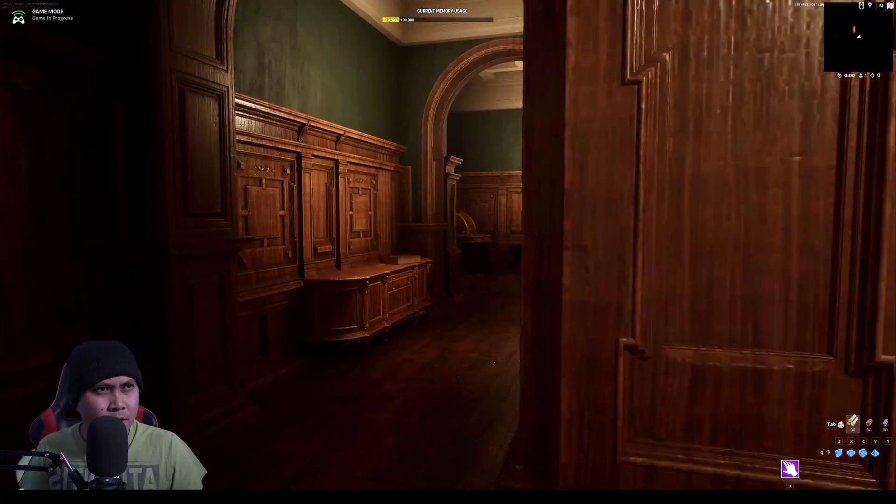
pyautogui.press('w')
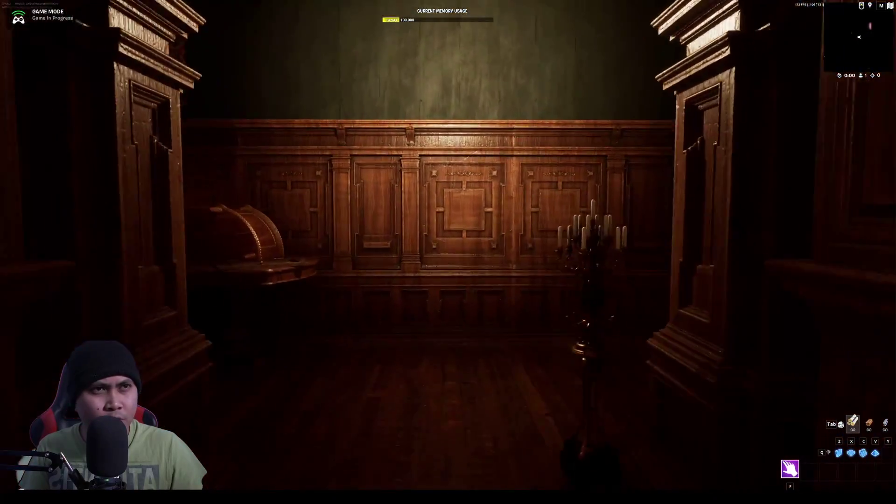
pyautogui.press('w')
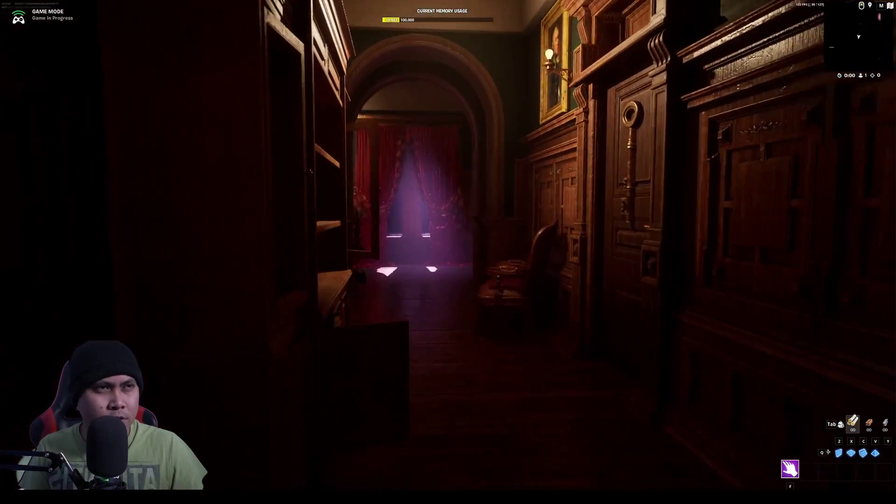
pyautogui.press('w')
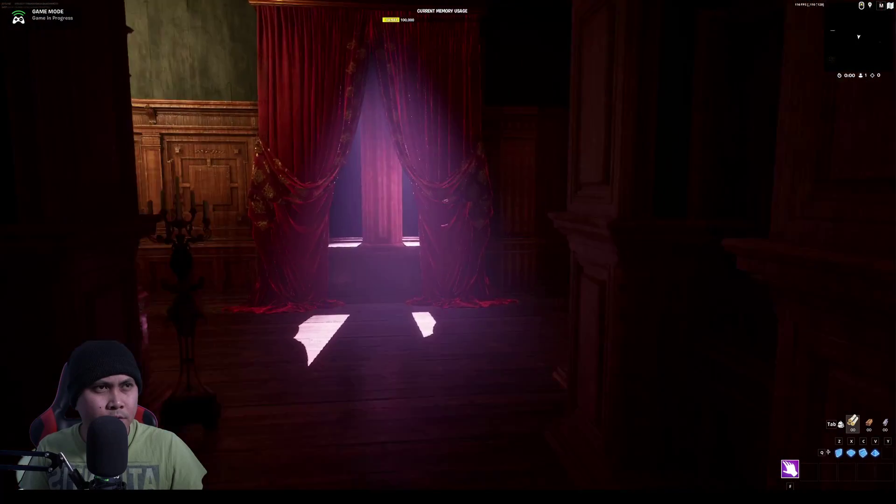
pyautogui.press('w')
pyautogui.press('XF86AudioLowerVolume')
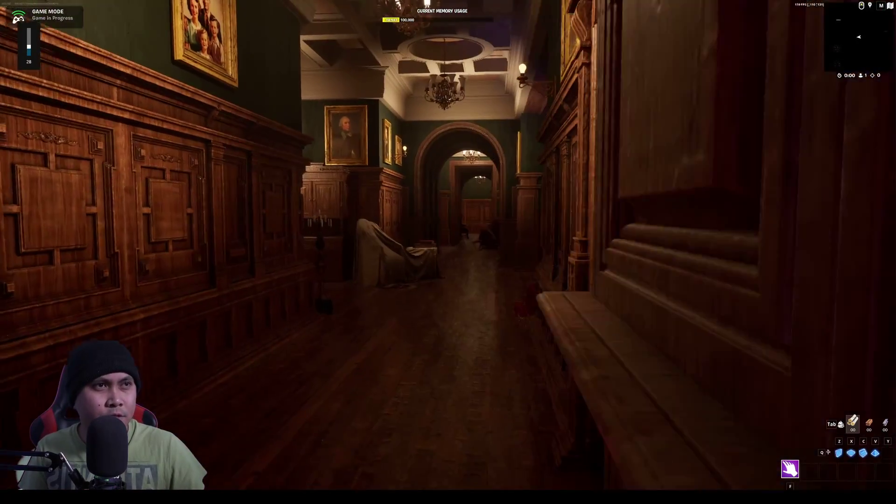
pyautogui.press('w')
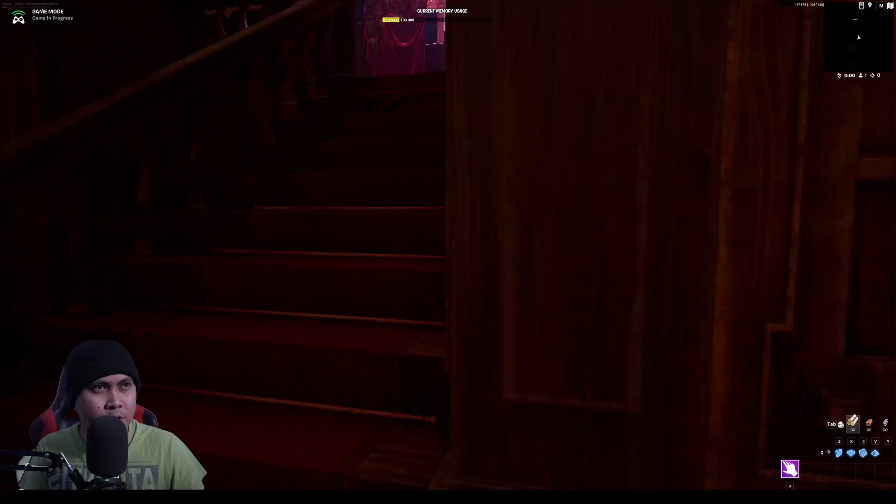
pyautogui.press('w')
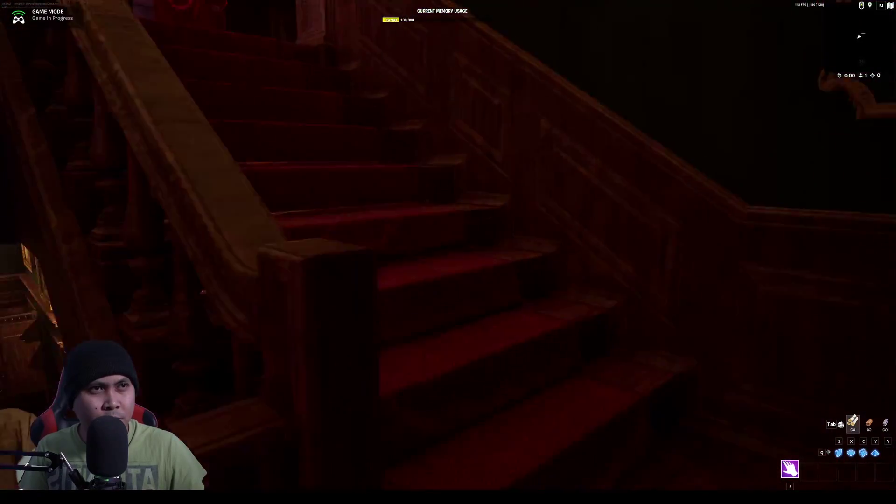
pyautogui.press('w')
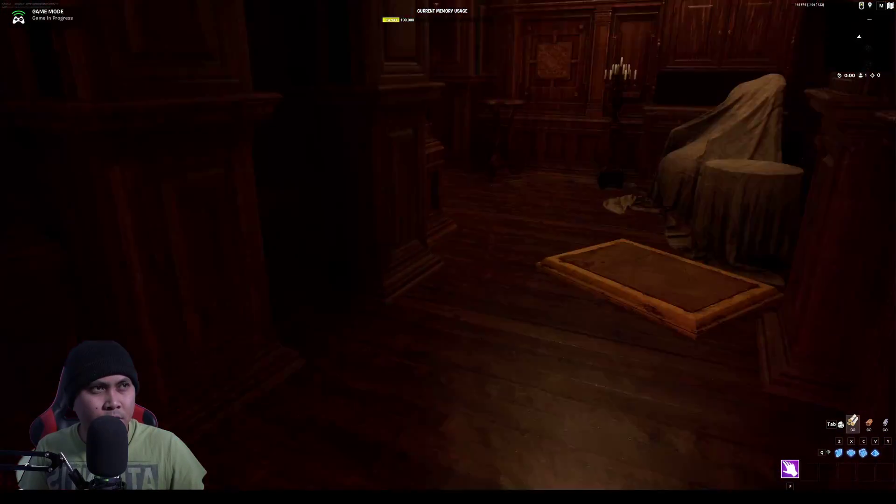
pyautogui.press('w')
pyautogui.press('w')
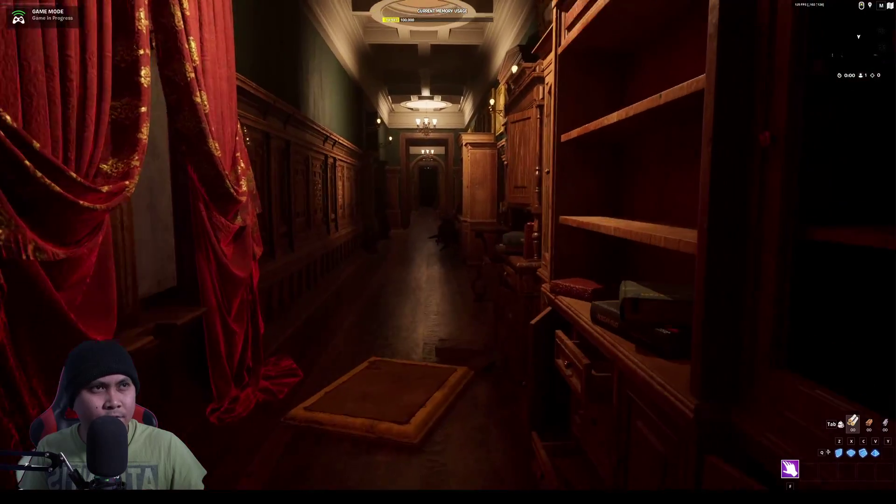
pyautogui.press('w')
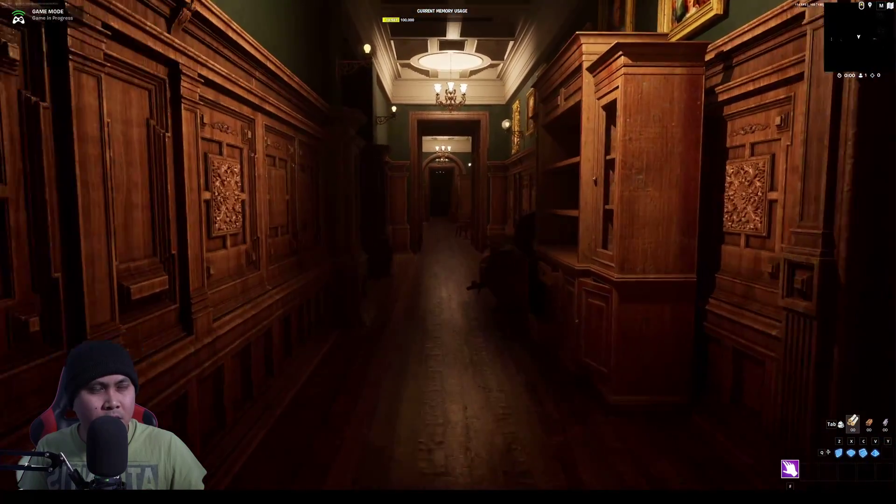
pyautogui.press('w')
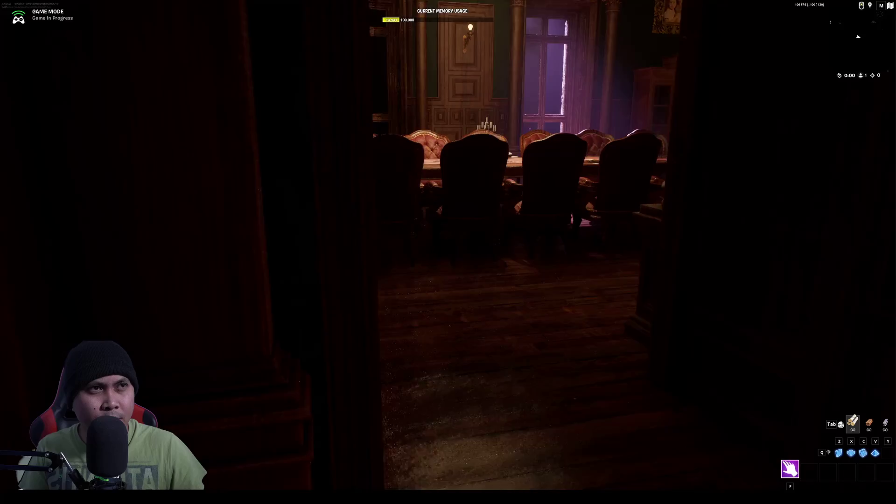
# Walk around the long dining table in the playtest and examine the desserts placed on the plates beside the name labels.
pyautogui.press('w')
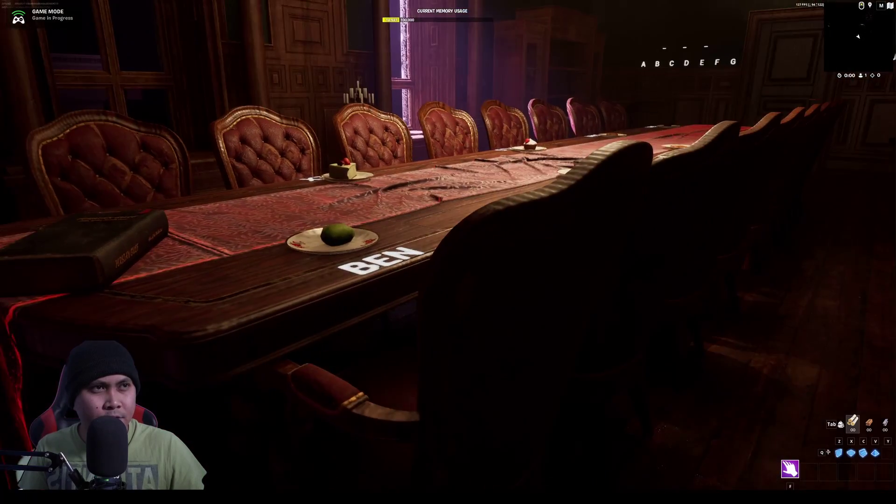
pyautogui.press('w')
pyautogui.press('d')
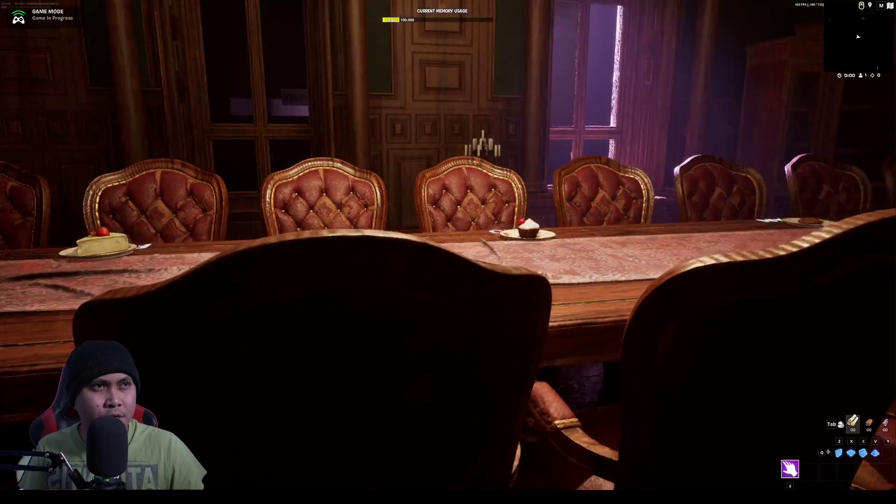
pyautogui.press('d')
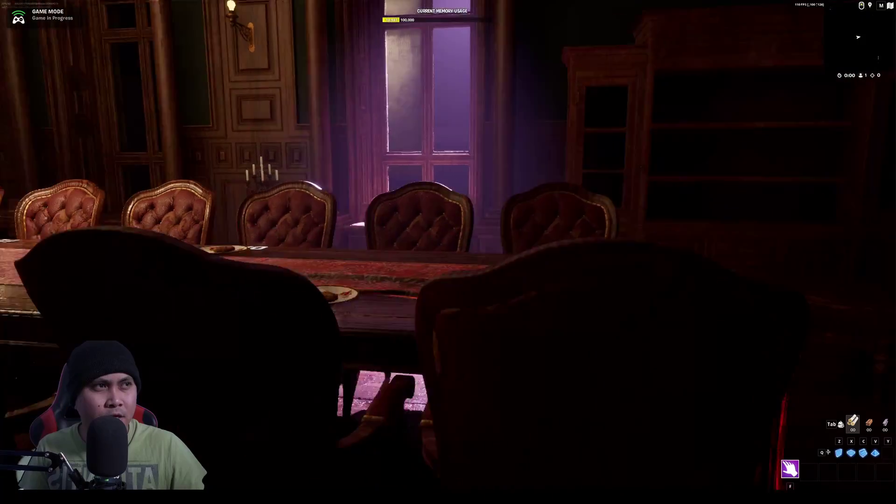
pyautogui.press('d')
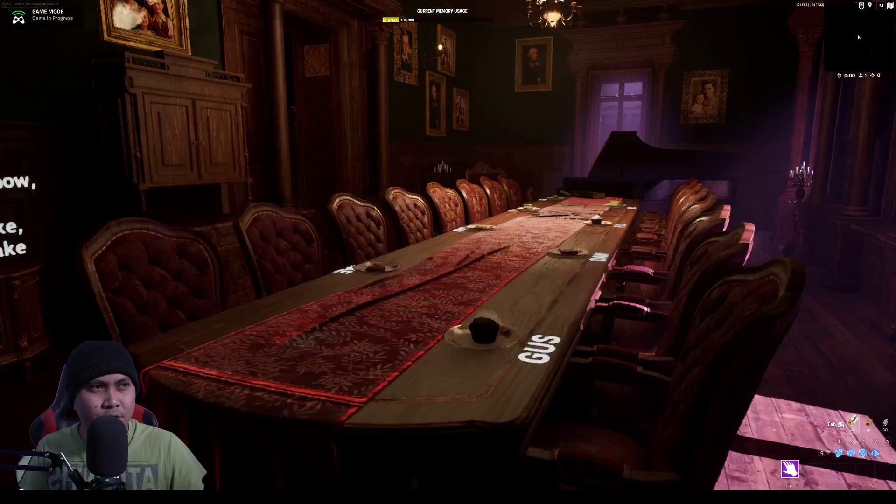
pyautogui.press('d')
pyautogui.press('w')
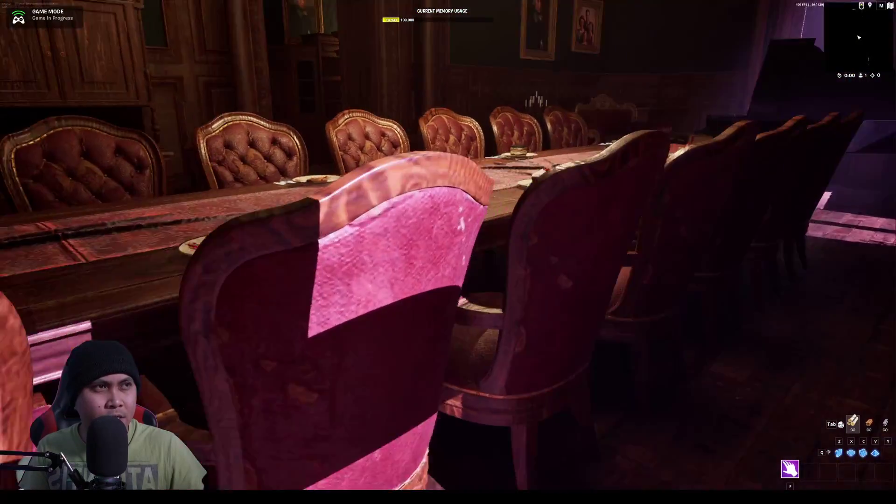
pyautogui.press('d')
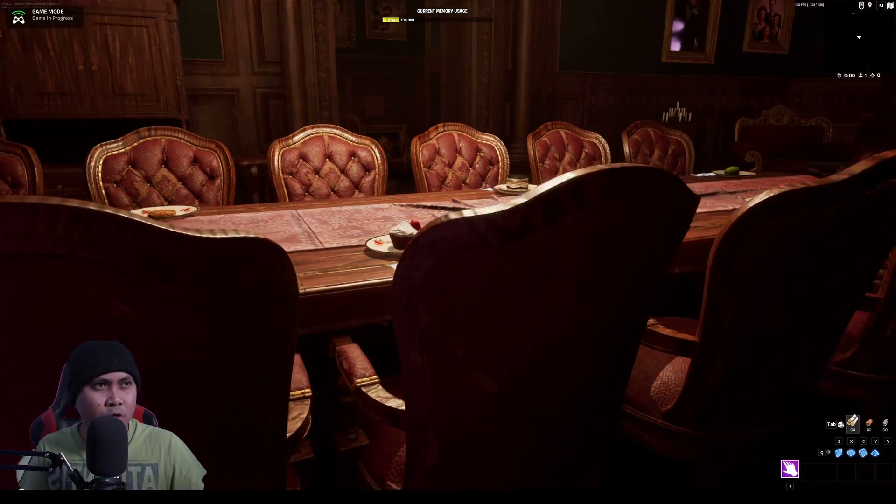
pyautogui.press('d')
pyautogui.press('d')
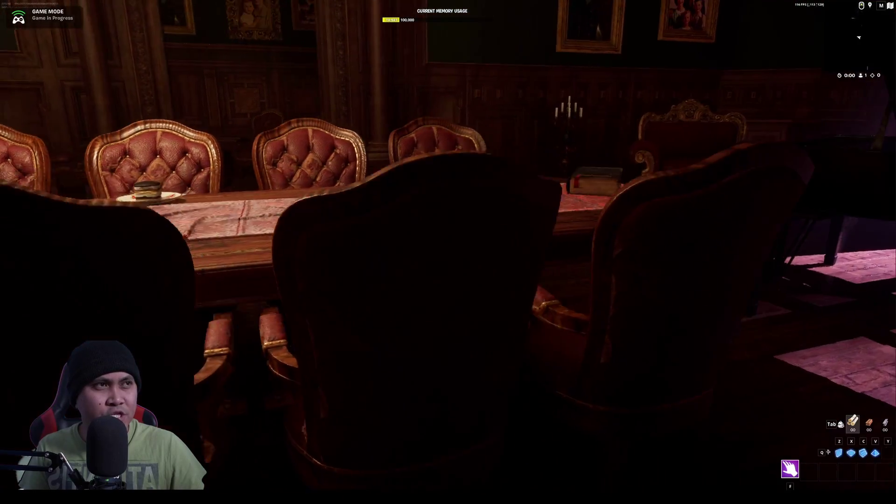
pyautogui.press('a')
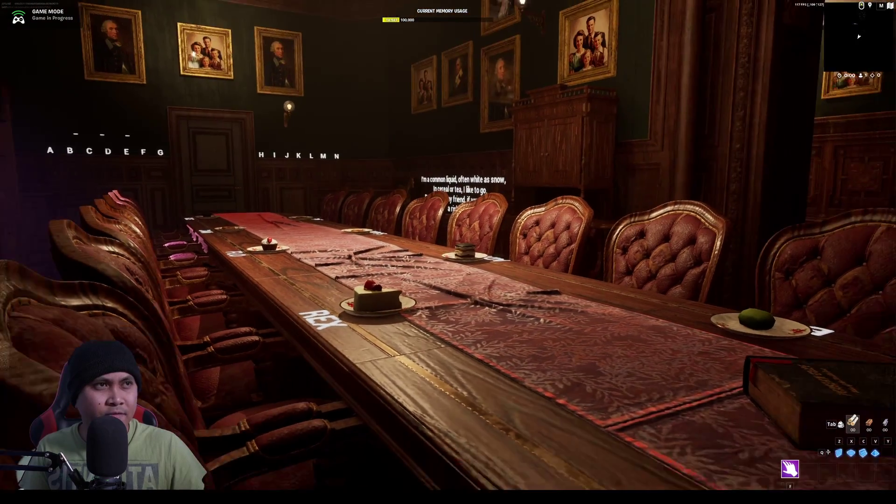